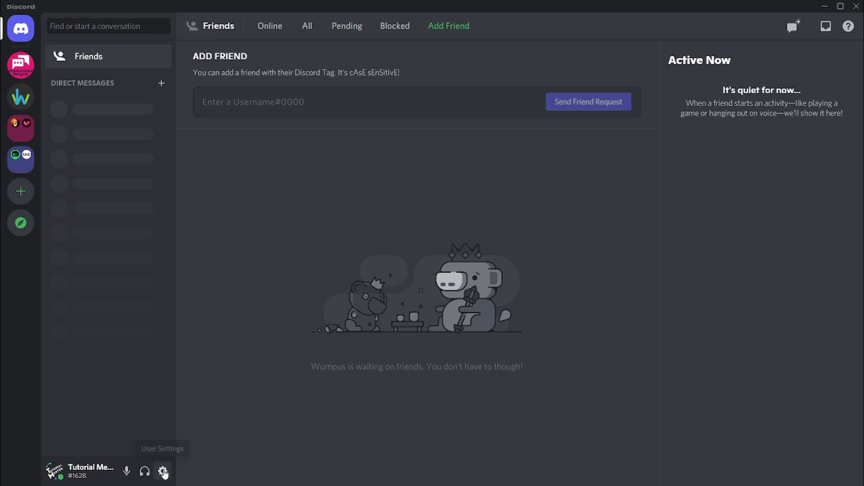
Open User Settings on My Account, showing username, hidden email and phone status.
{"action": "left_click", "coordinate": [162, 471]}
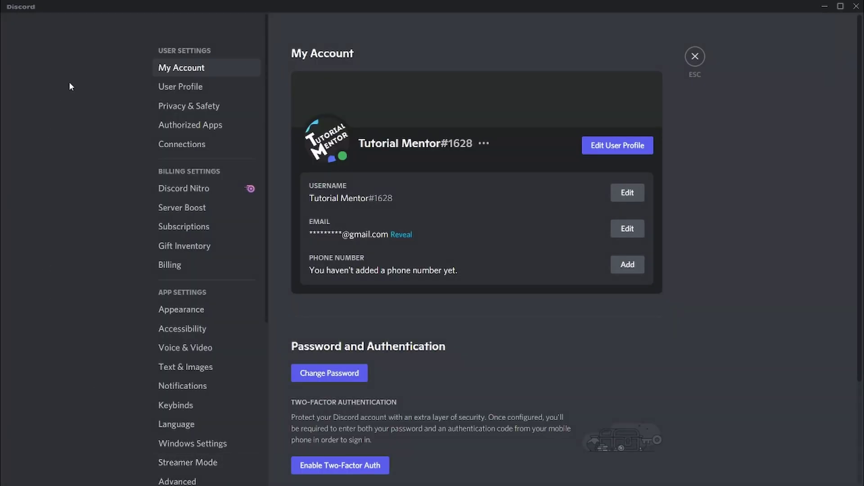